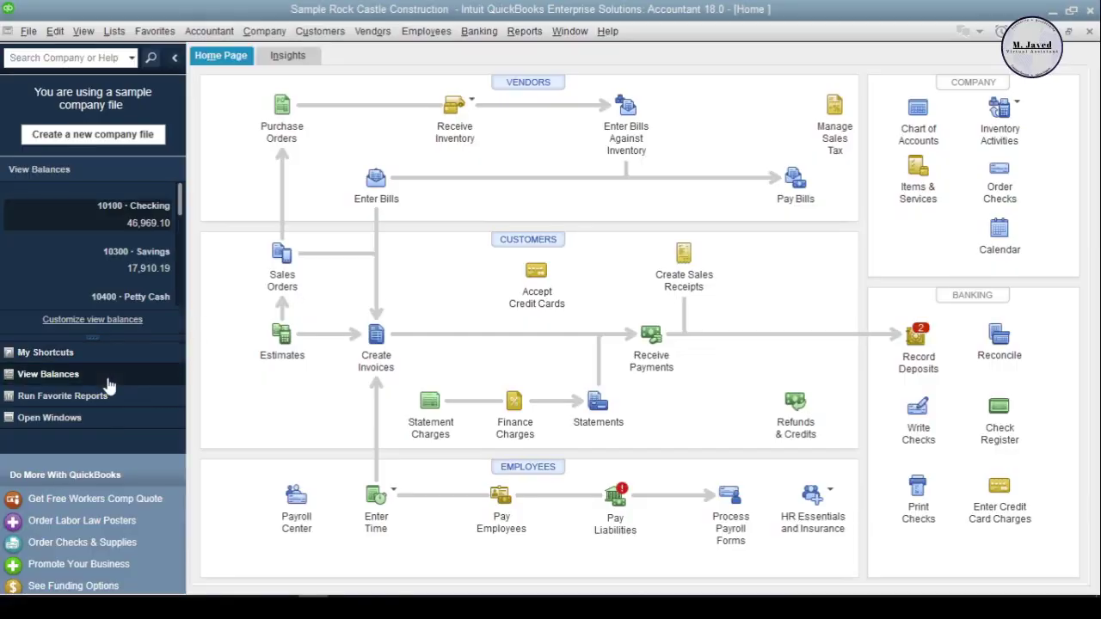
Step: Look through the account balances down to the credit card accounts and their customization options
scroll(55, 275, down, 5)
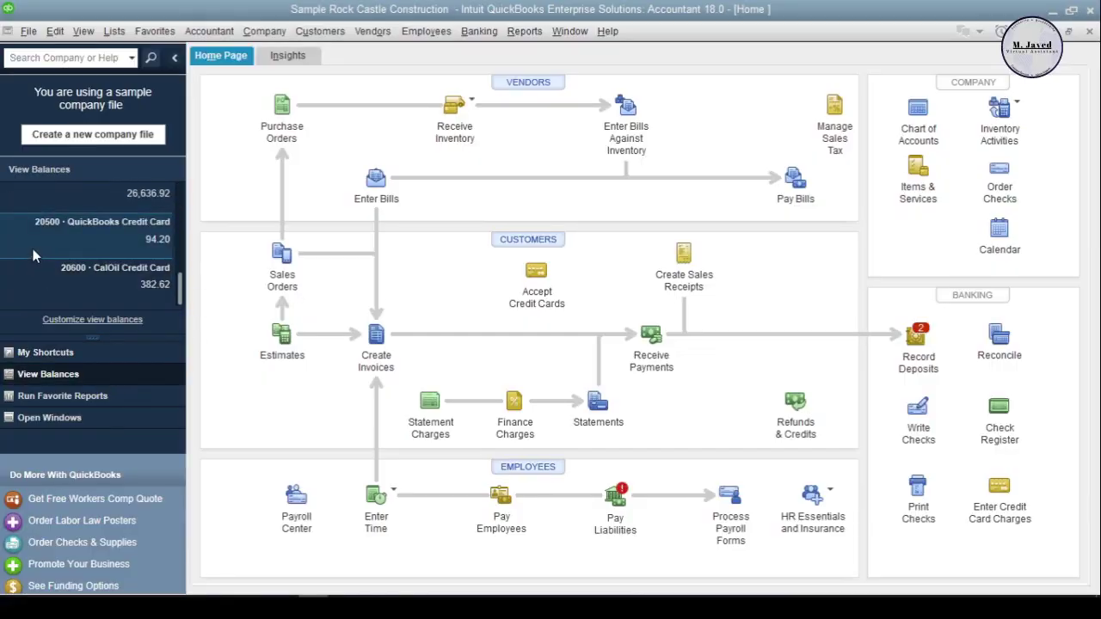
click(75, 321)
click(430, 181)
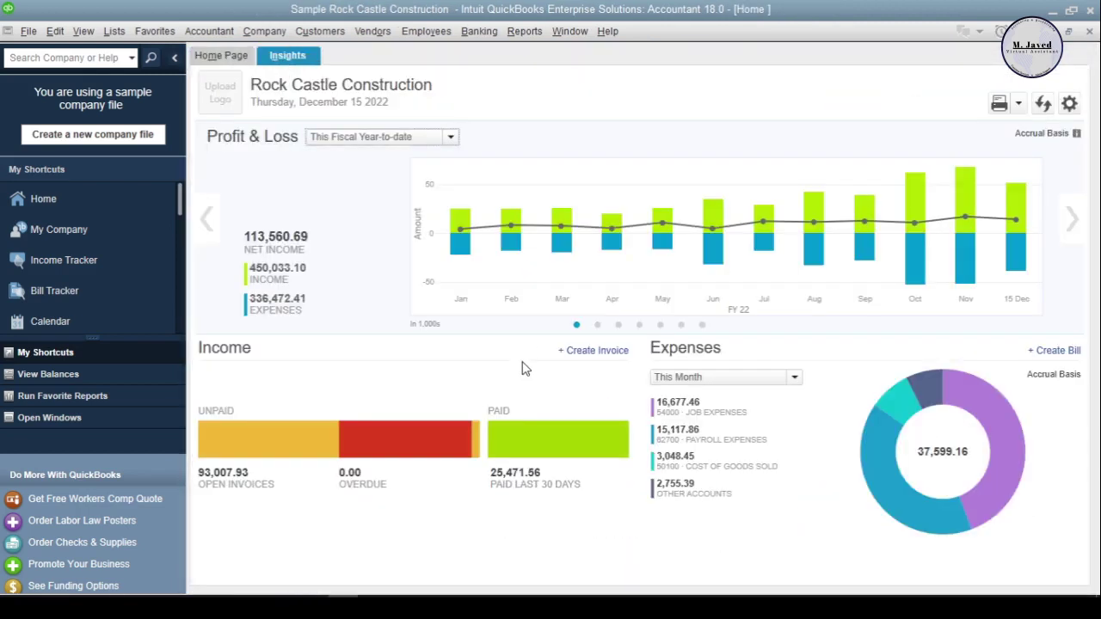
Step: Show Top Customers by Sales and expenses for This Fiscal Quarter in Insights, and view the chart display options
click(447, 137)
click(724, 265)
click(1071, 219)
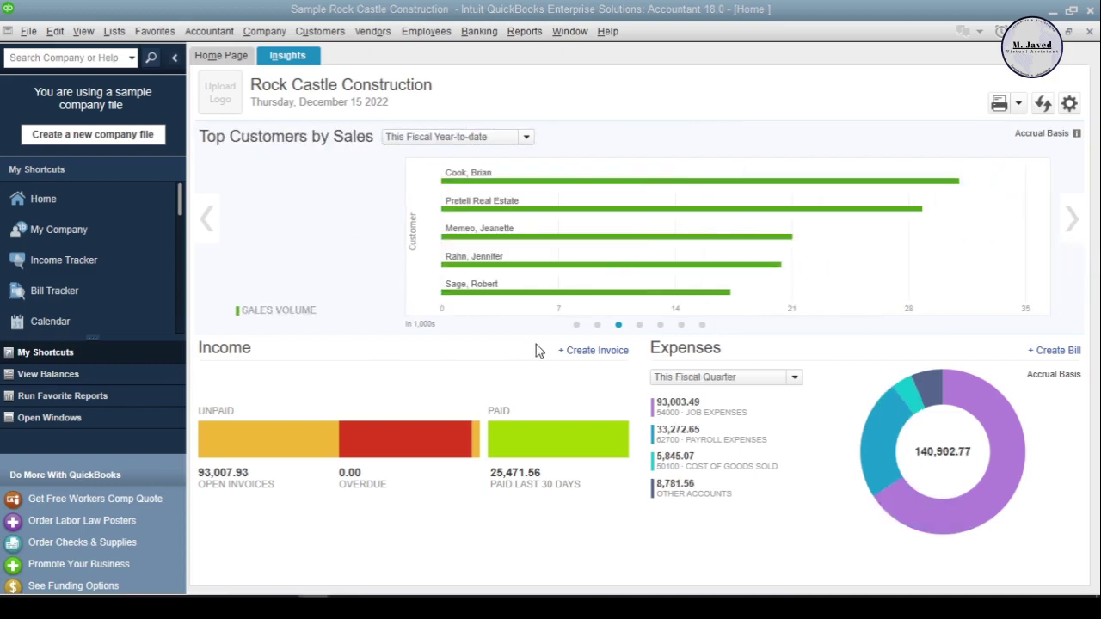
click(1069, 104)
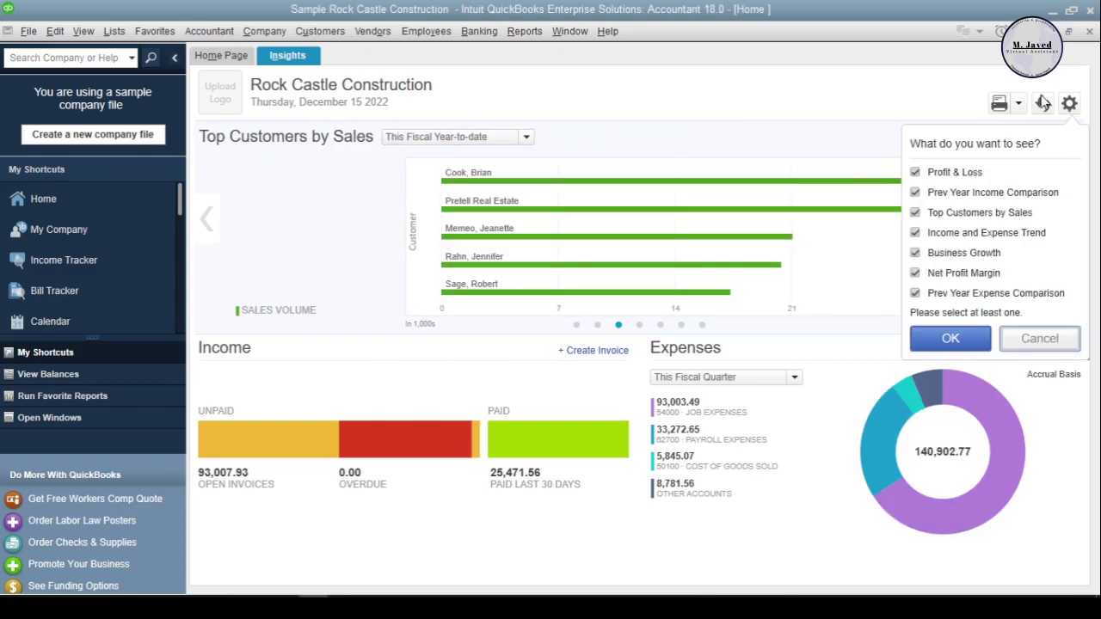
click(1018, 104)
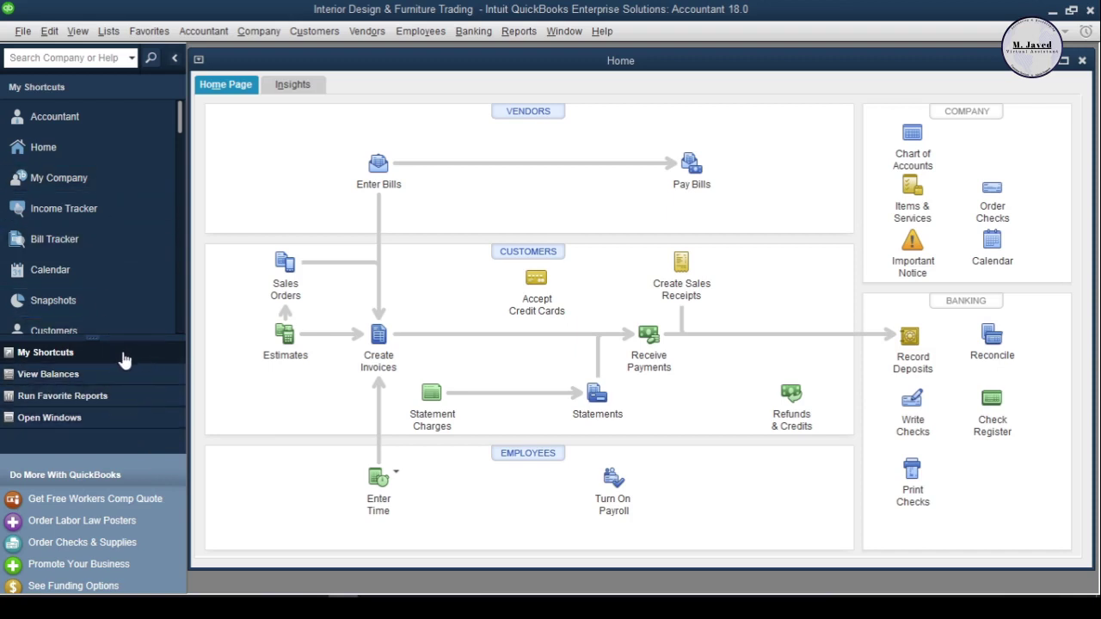
Step: Look through the shortcuts by viewing the Income Tracker, Bill Tracker and Calendar, and return to the home page
scroll(138, 262, down, 5)
scroll(144, 252, up, 5)
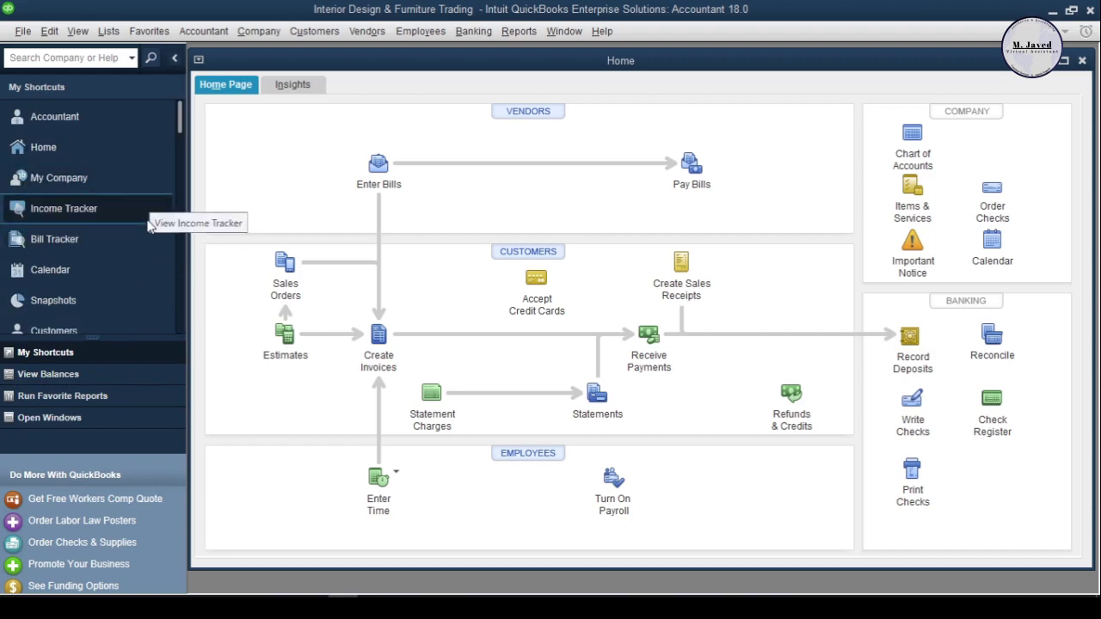
click(146, 215)
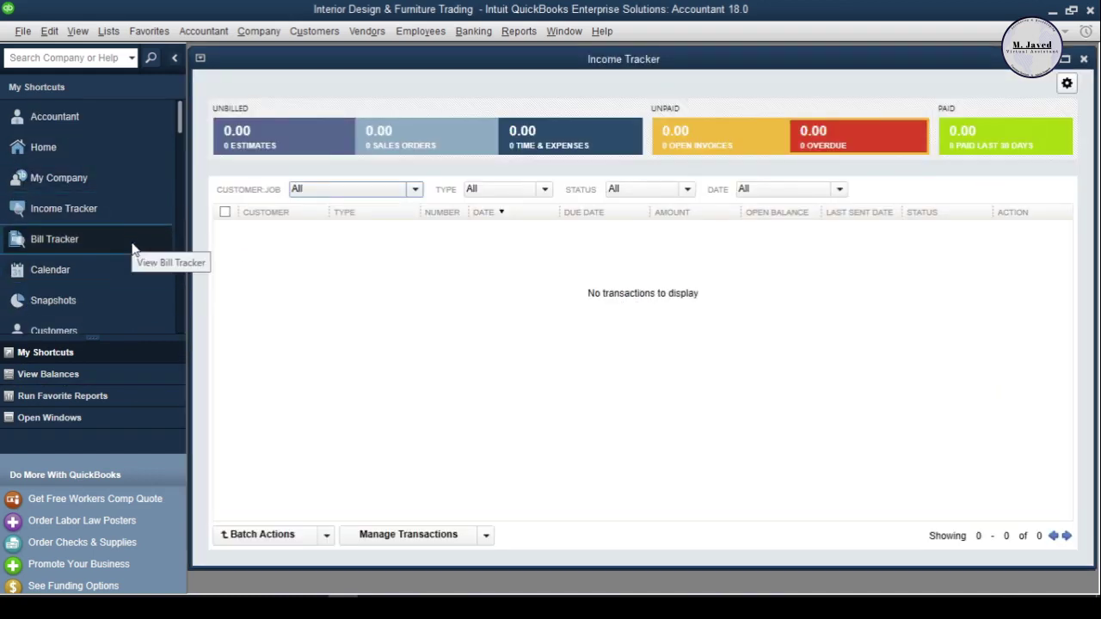
click(132, 239)
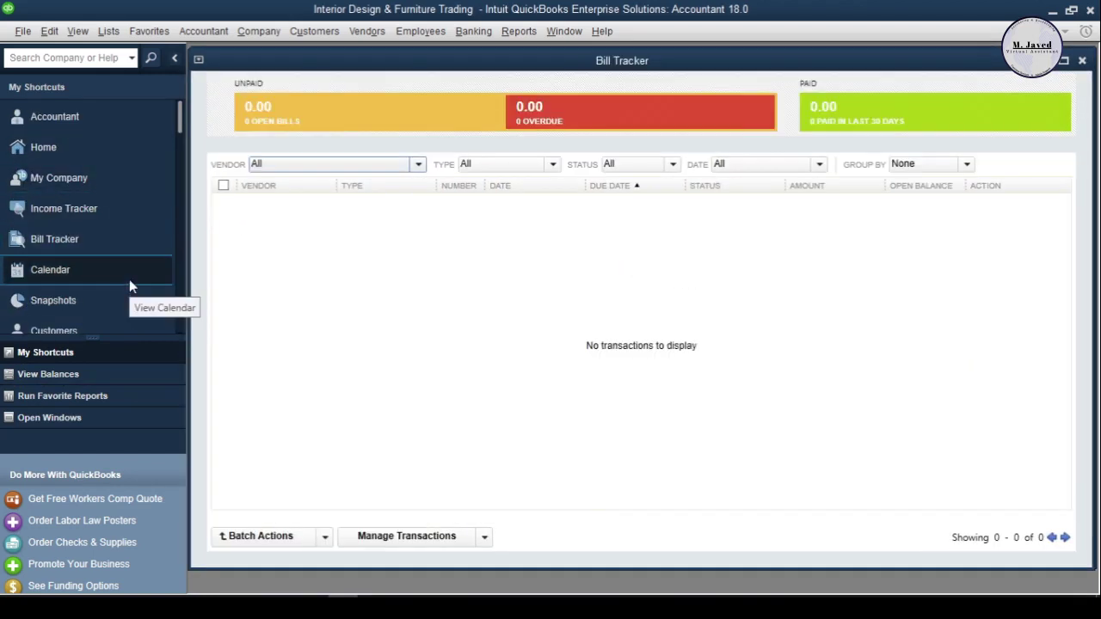
click(129, 278)
click(117, 143)
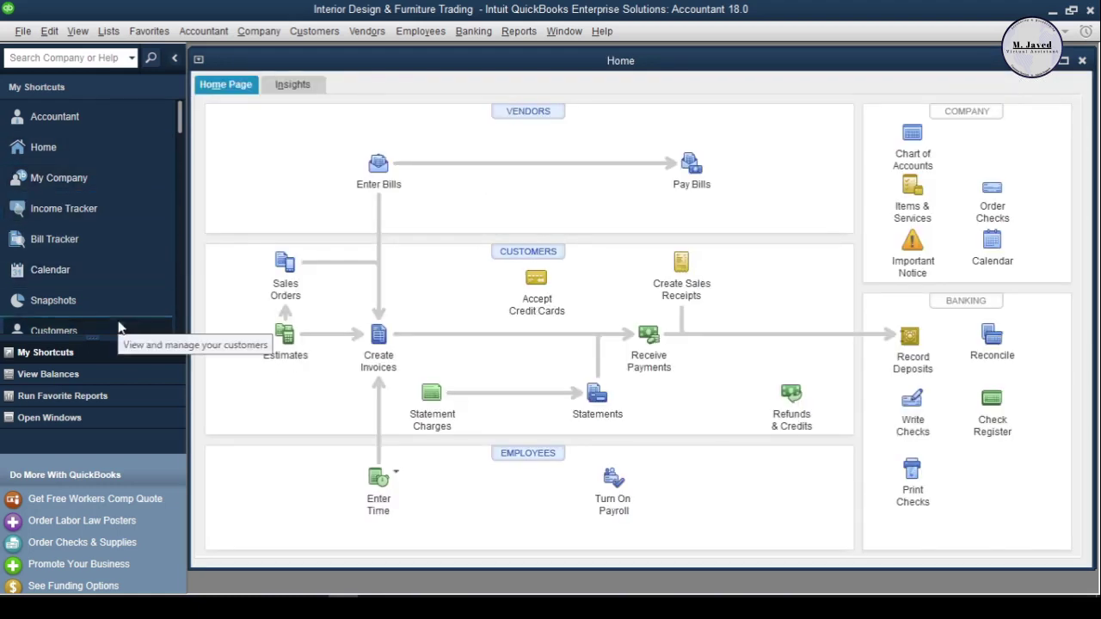
Step: View the favorite reports list and look through the account balances down to the credit card accounts
click(116, 384)
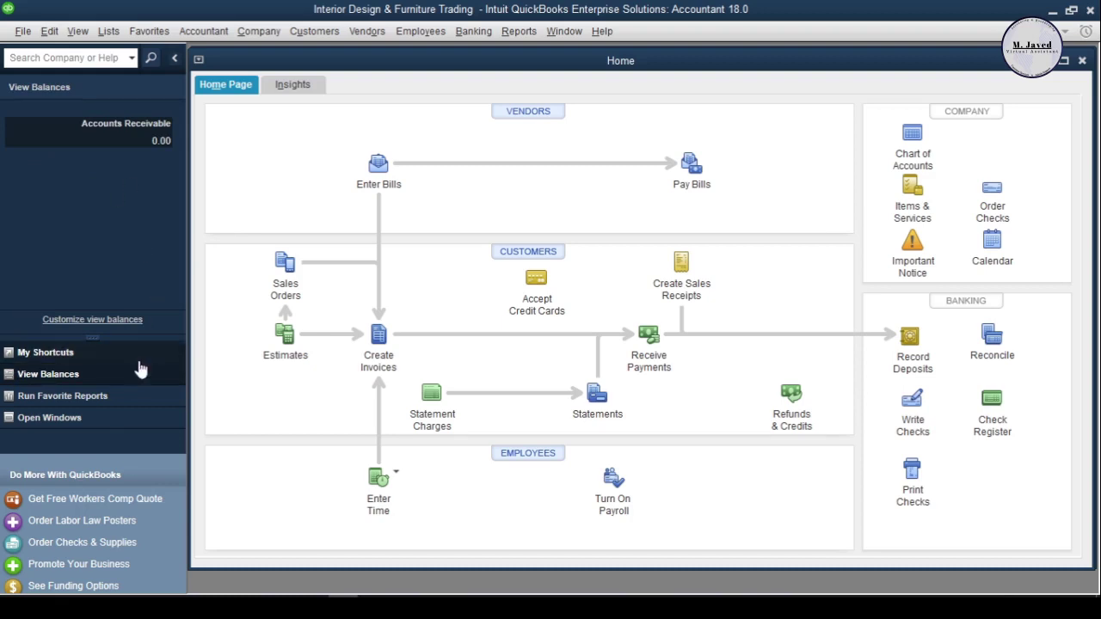
click(132, 398)
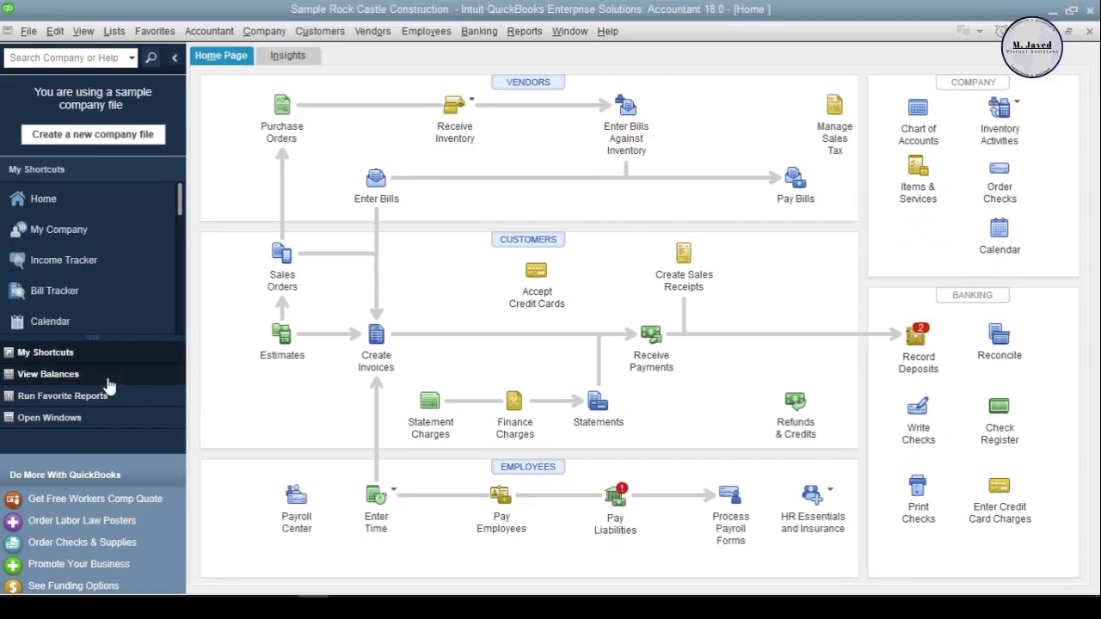
click(39, 379)
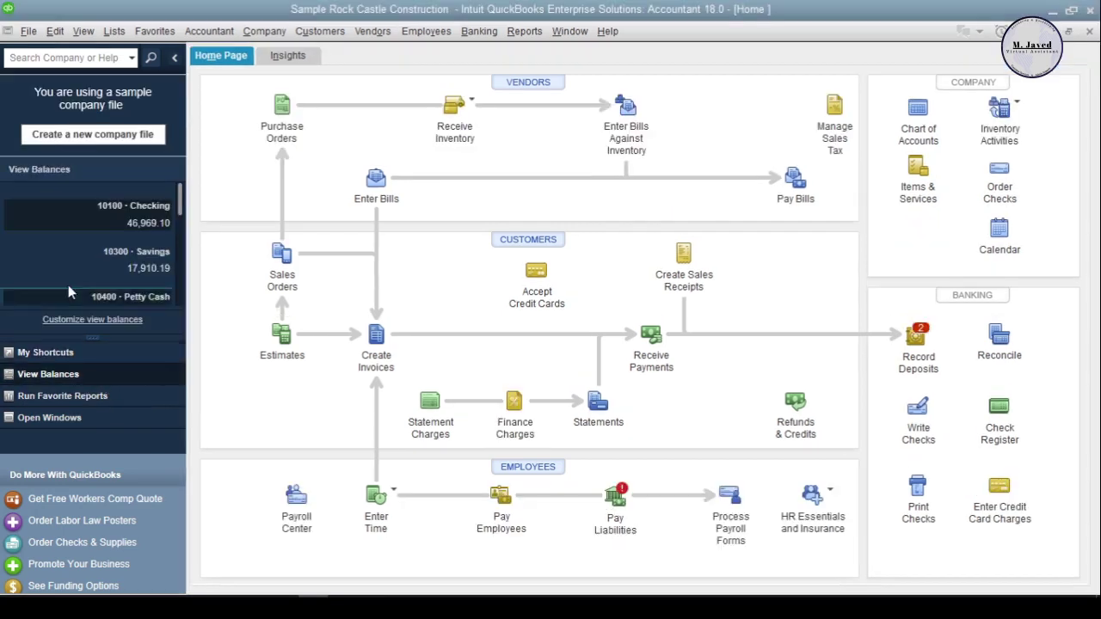
scroll(73, 257, down, 5)
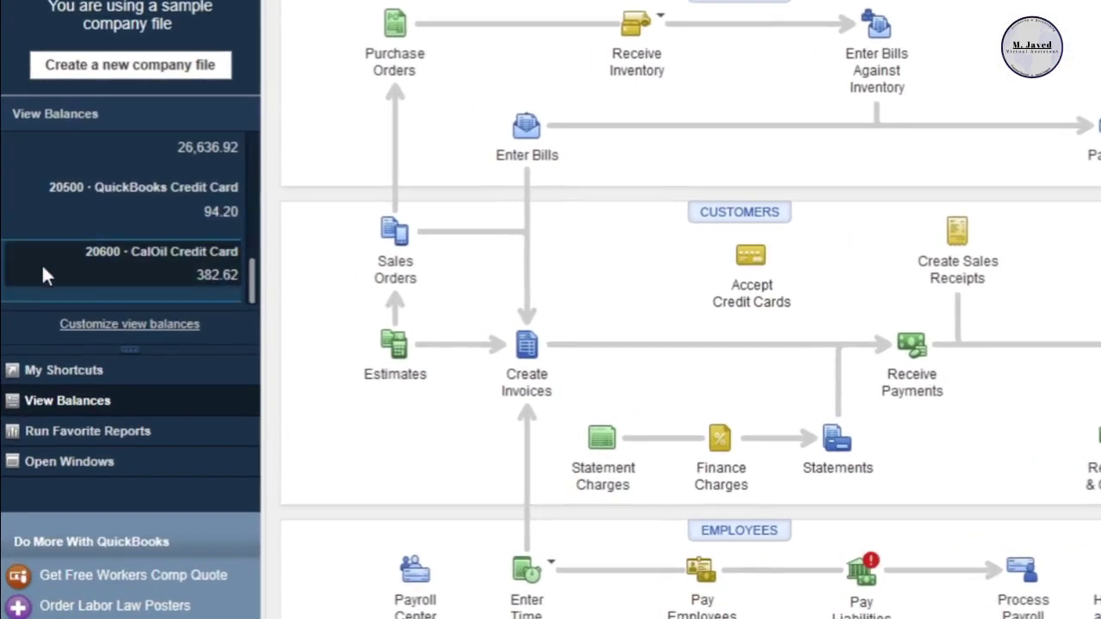
Step: Examine the account types available in Customize Account Balances and cancel the dialog
click(105, 327)
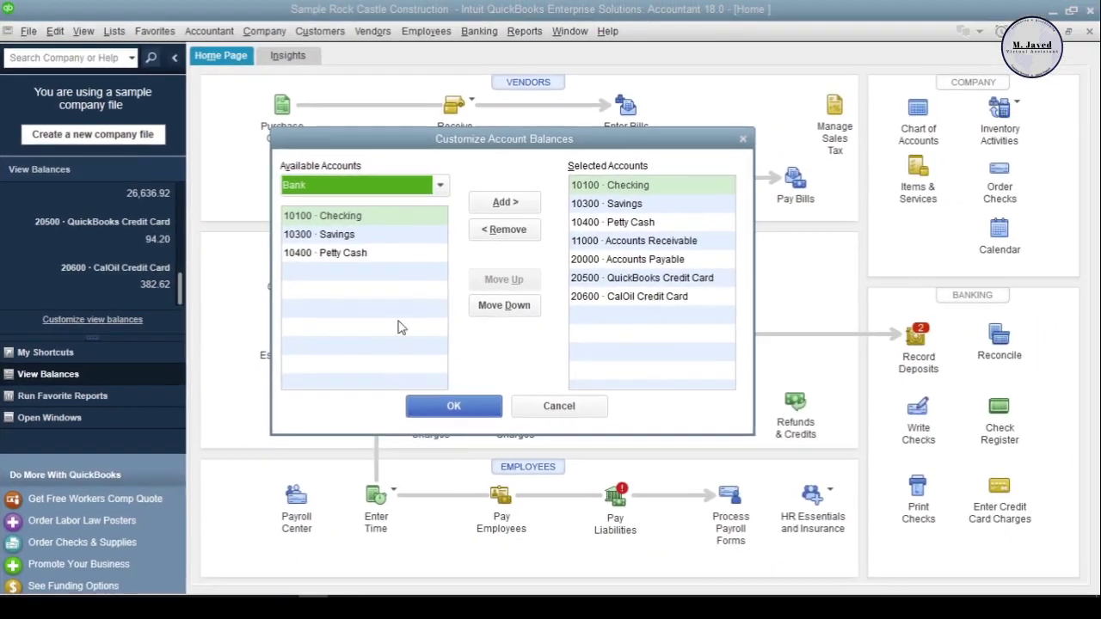
click(616, 137)
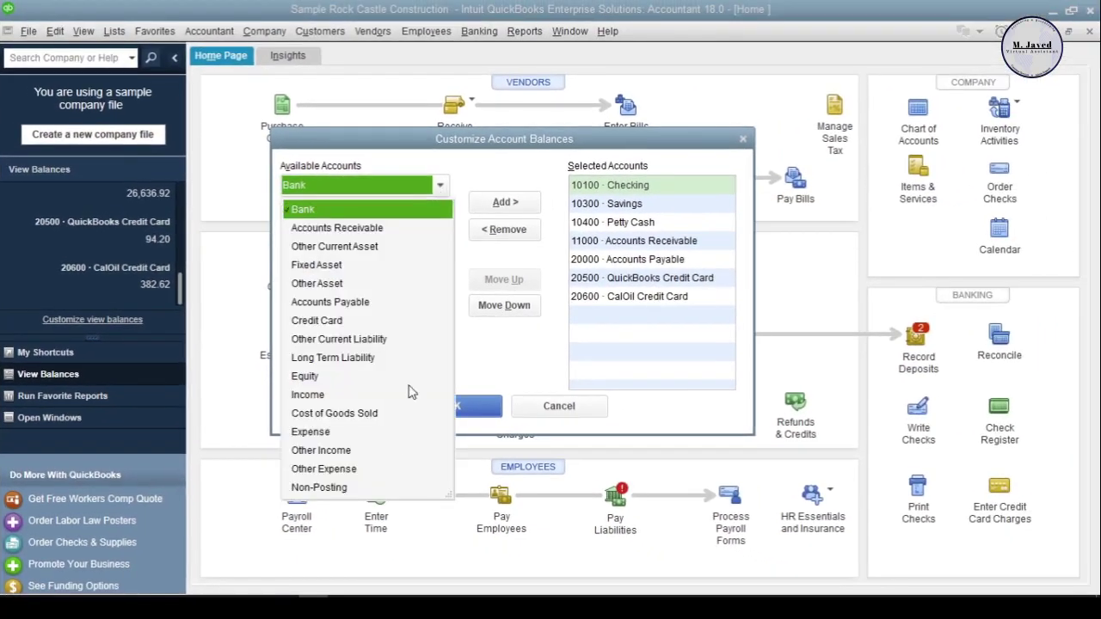
click(627, 324)
click(559, 406)
Step: Try adding Profit & Loss by Job and Profit & Loss Unclassified to the favorite reports
click(136, 396)
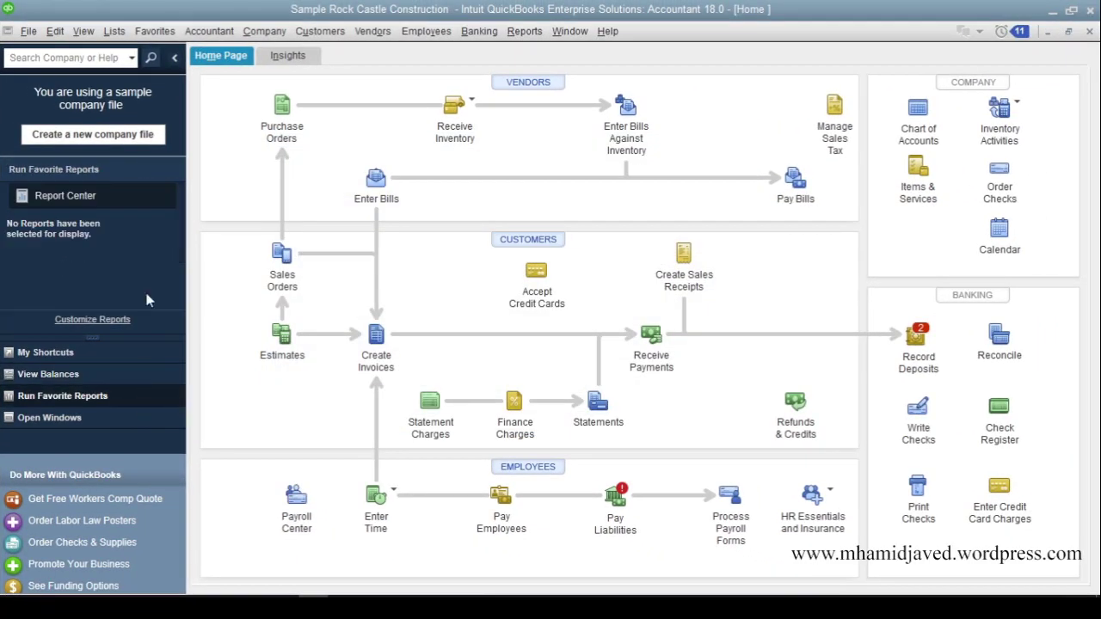
click(92, 319)
scroll(500, 288, down, 3)
scroll(501, 288, up, 3)
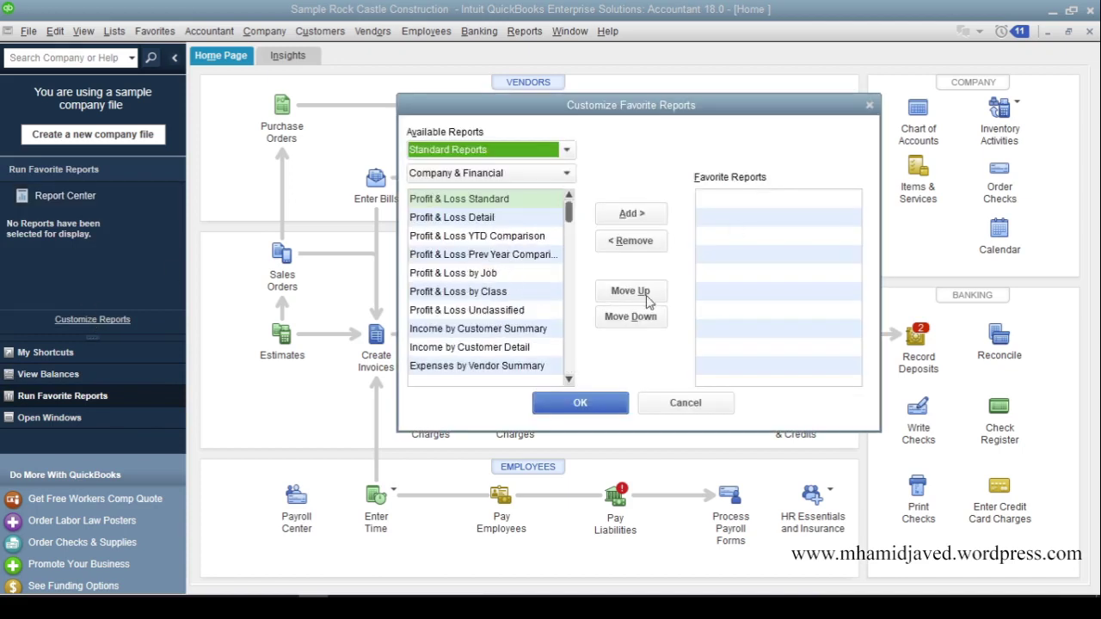
click(464, 272)
click(631, 214)
click(482, 310)
click(631, 213)
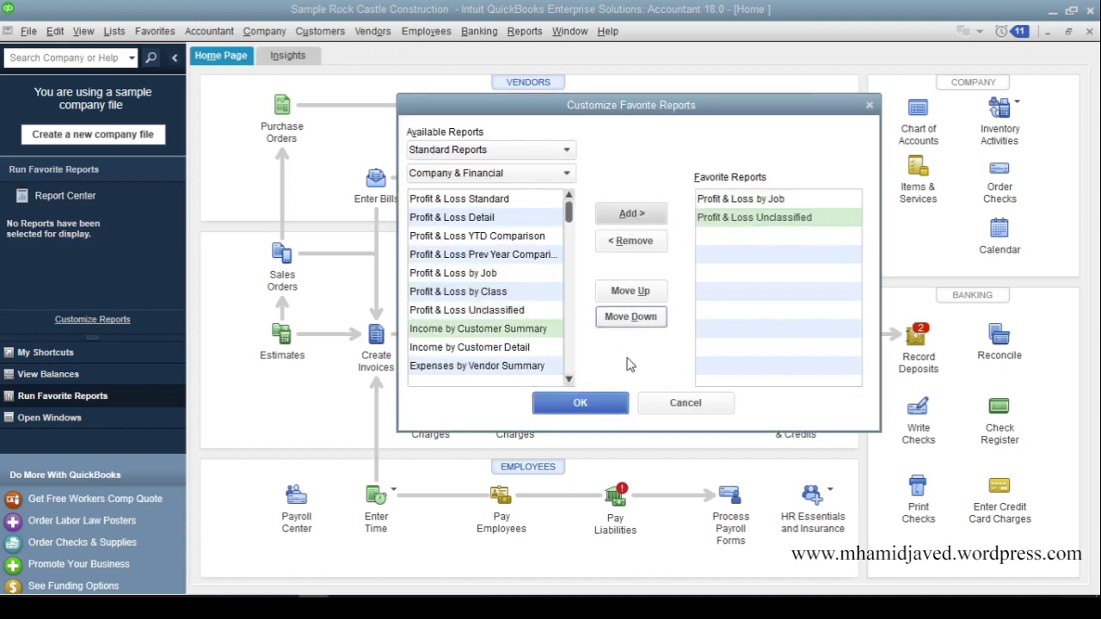
click(667, 398)
Step: Show the My Shortcuts list and look through its entries from end to beginning
click(39, 352)
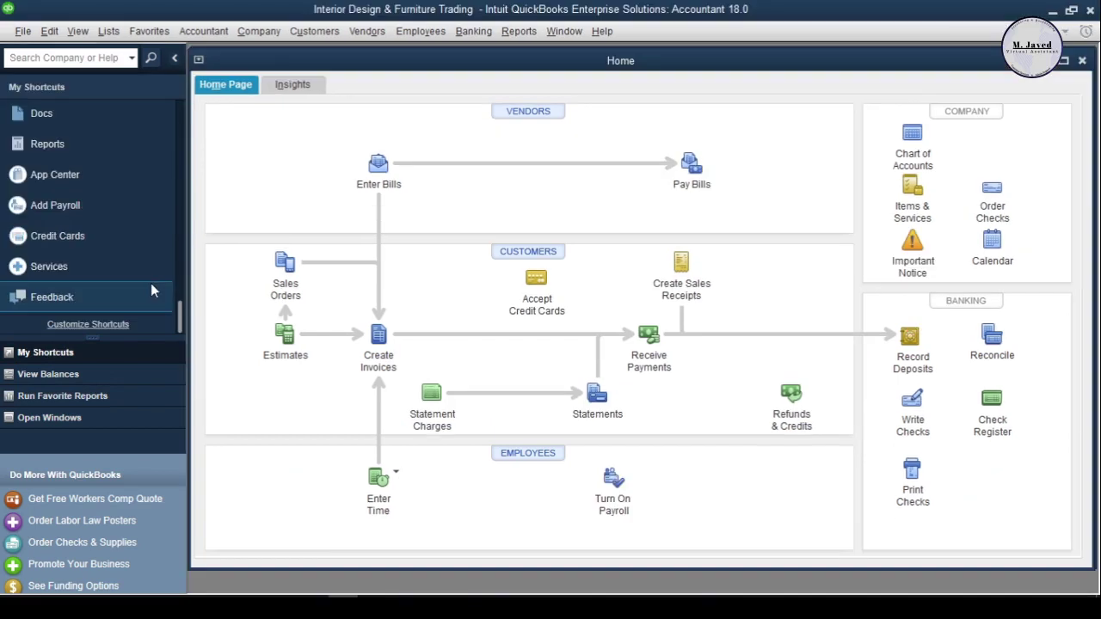
scroll(151, 290, up, 5)
scroll(150, 283, up, 2)
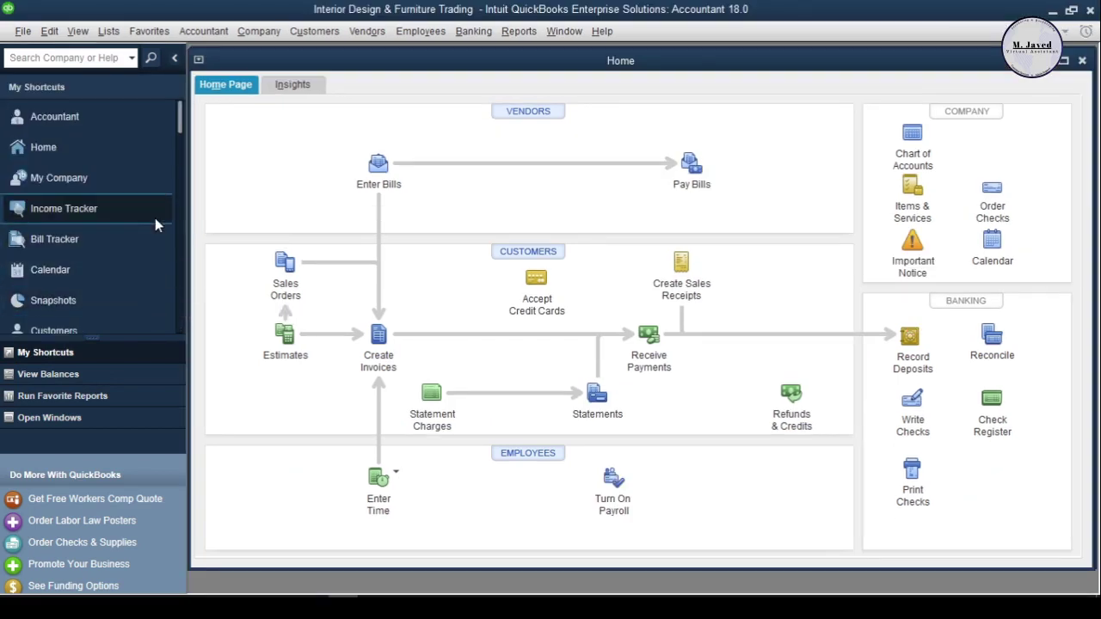
Step: Maximize the Home window with the shortcuts sidebar collapsed, and expand the sidebar again
click(175, 57)
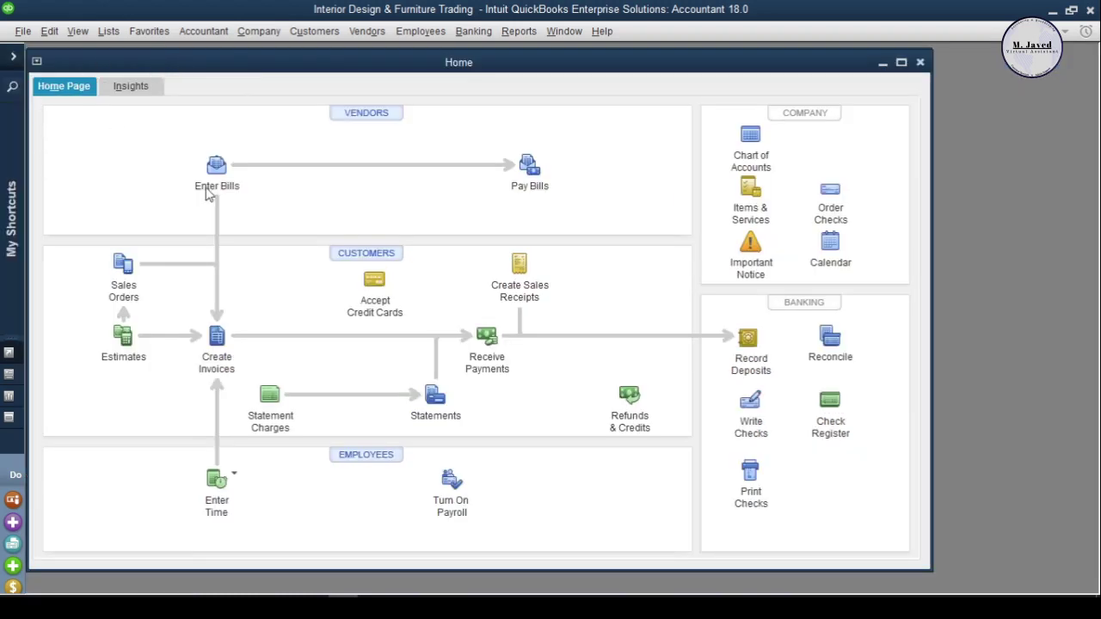
click(901, 62)
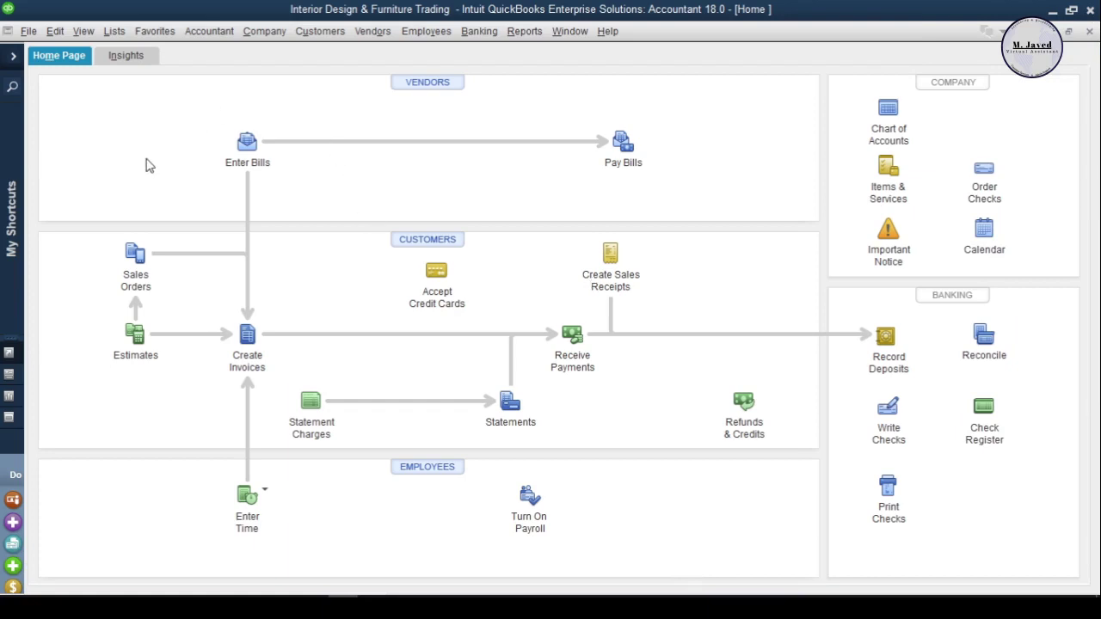
click(13, 57)
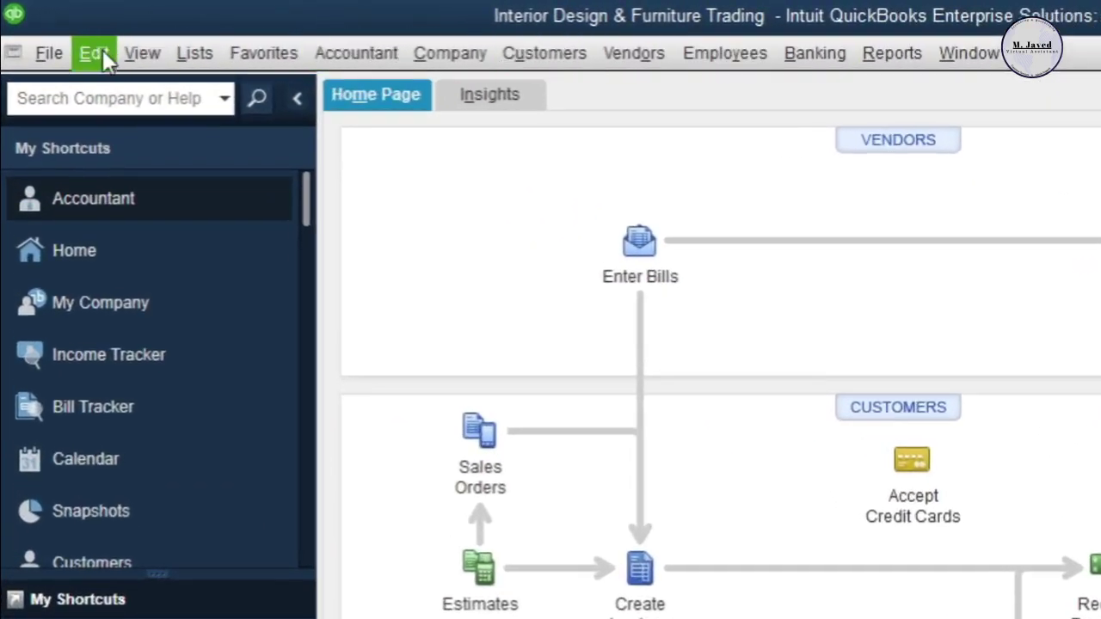
click(140, 52)
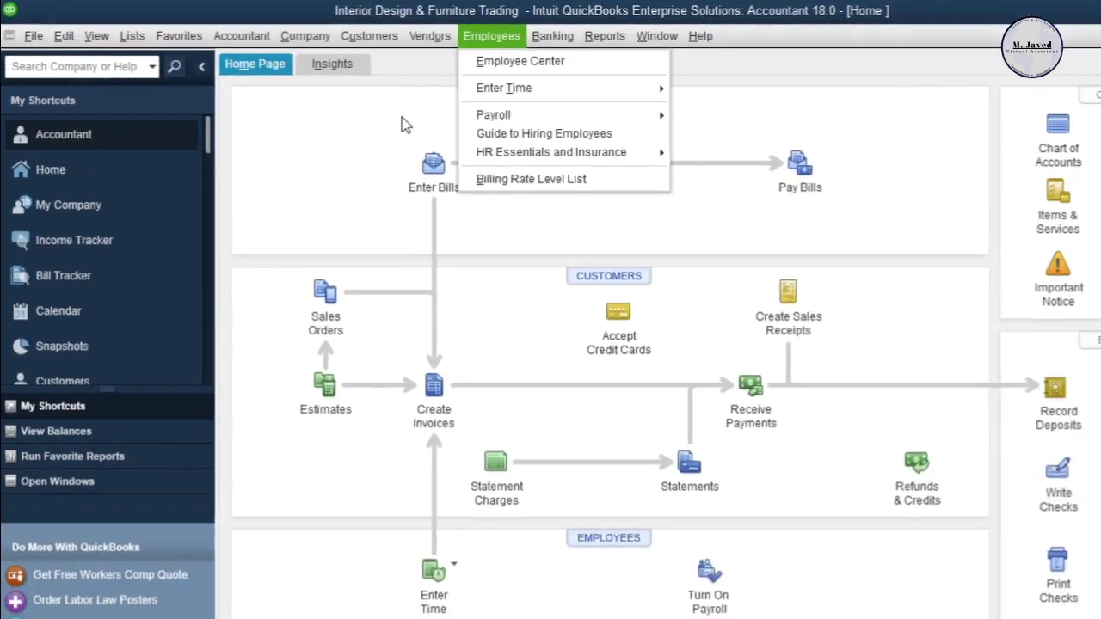
click(405, 124)
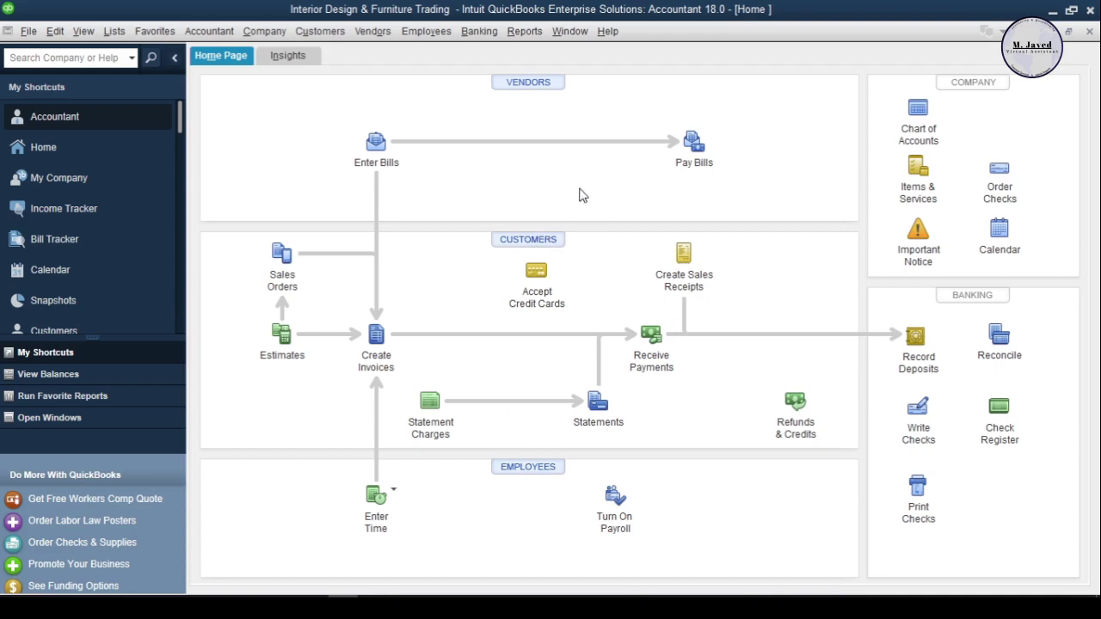
click(528, 82)
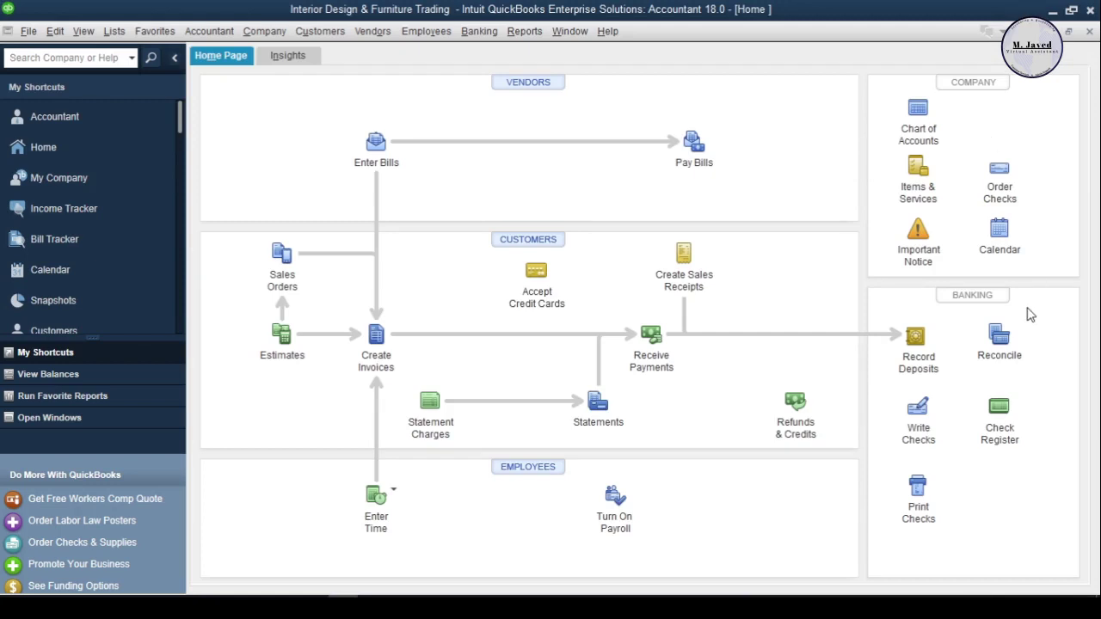
Step: Review the account names and types in the Chart of Accounts and close it
click(919, 109)
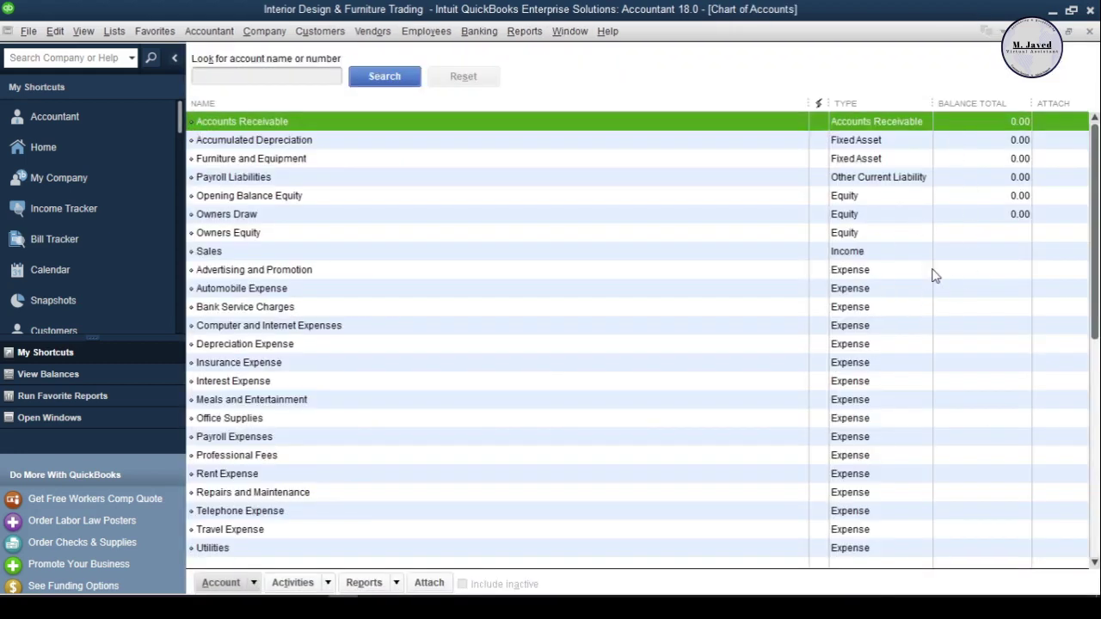
scroll(935, 278, down, 1)
scroll(945, 249, up, 1)
click(1088, 31)
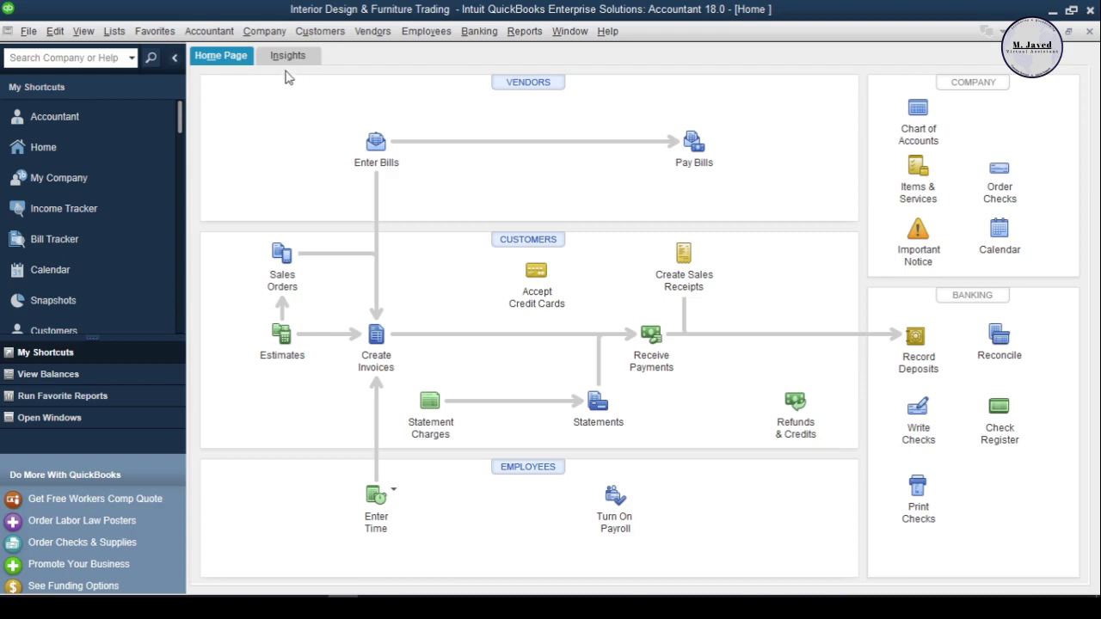
Step: View the Insights dashboard and examine the period options for the Profit & Loss chart
click(289, 62)
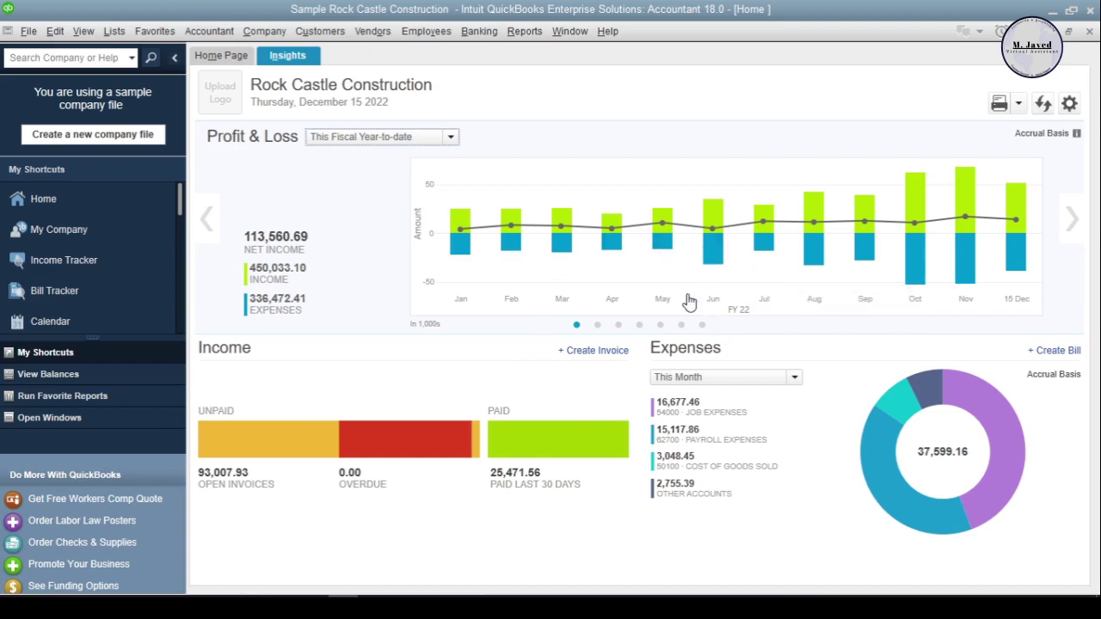
click(449, 139)
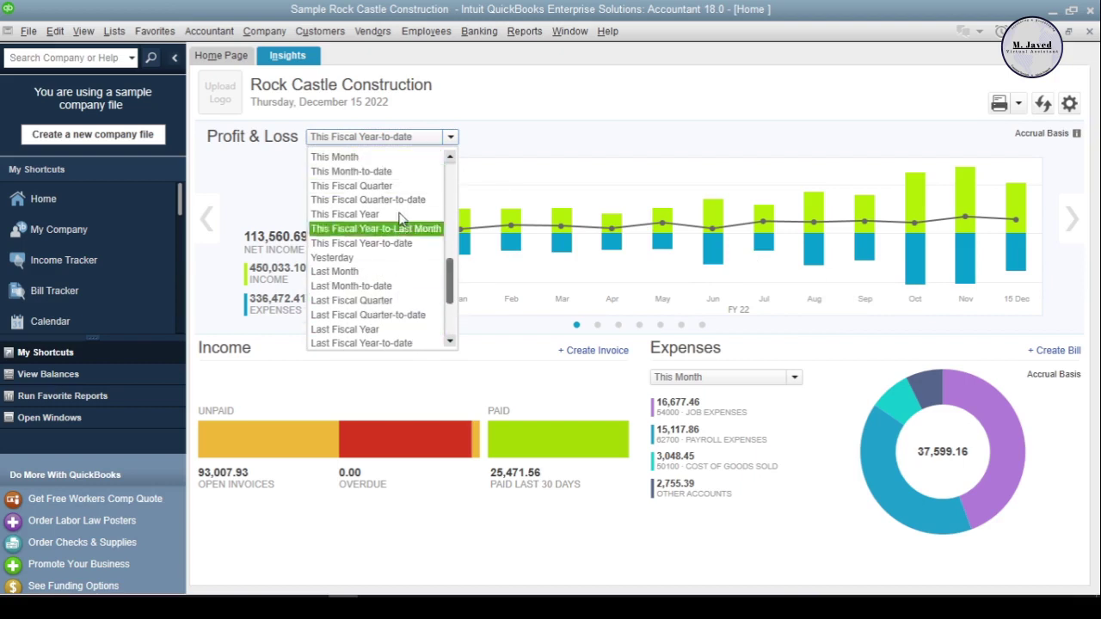
click(525, 346)
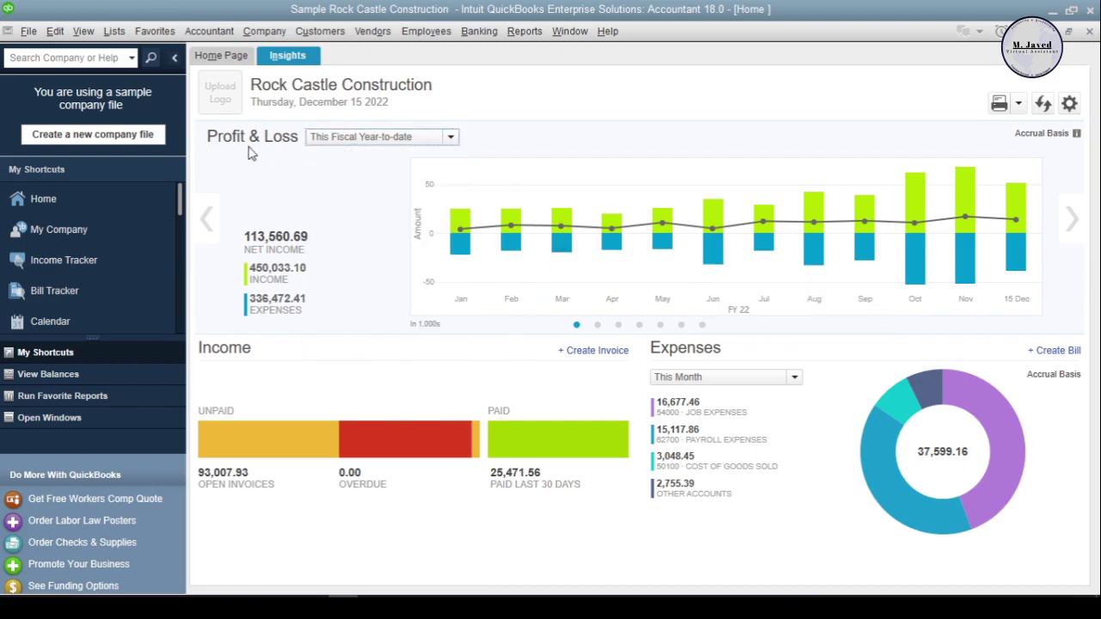
Step: Advance the Insights chart to Top Customers by Sales and set the Expenses period to This Fiscal Quarter
click(1071, 225)
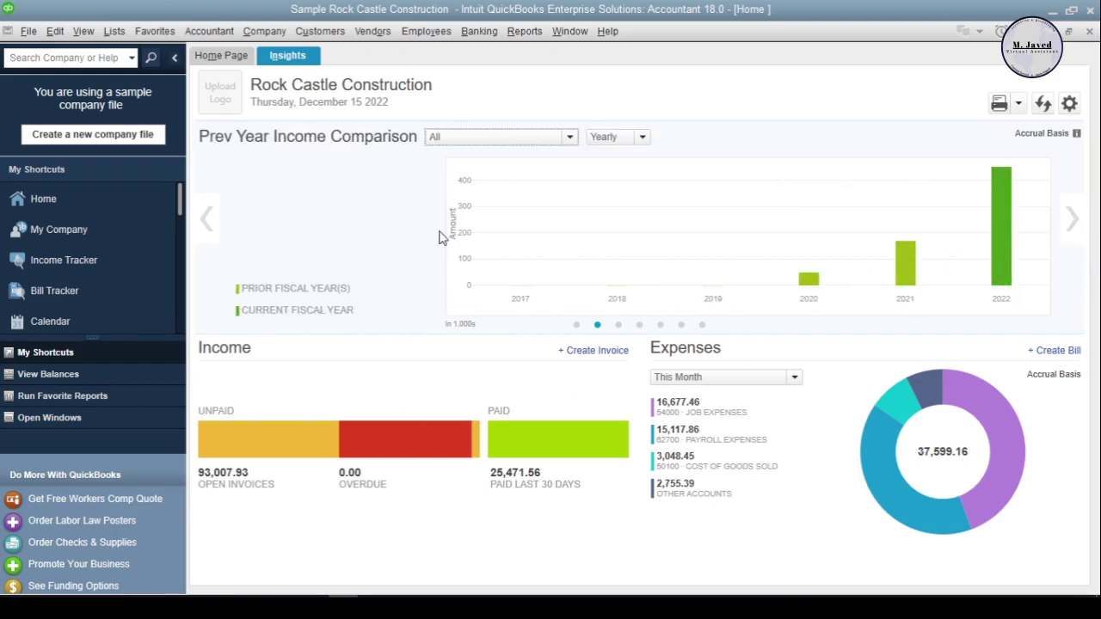
click(1072, 221)
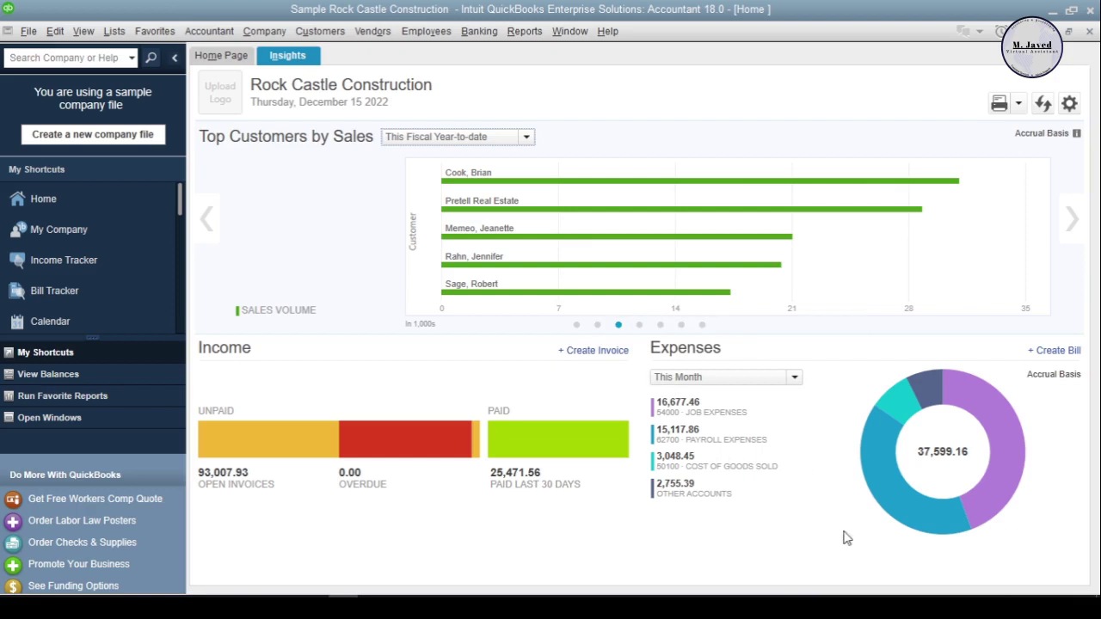
click(794, 377)
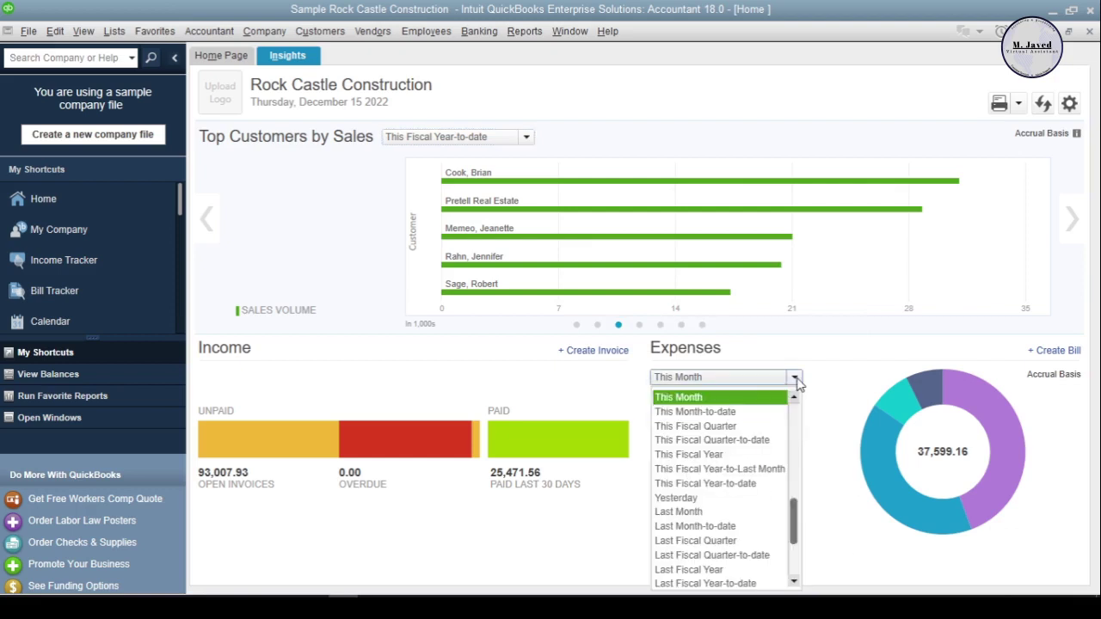
click(722, 423)
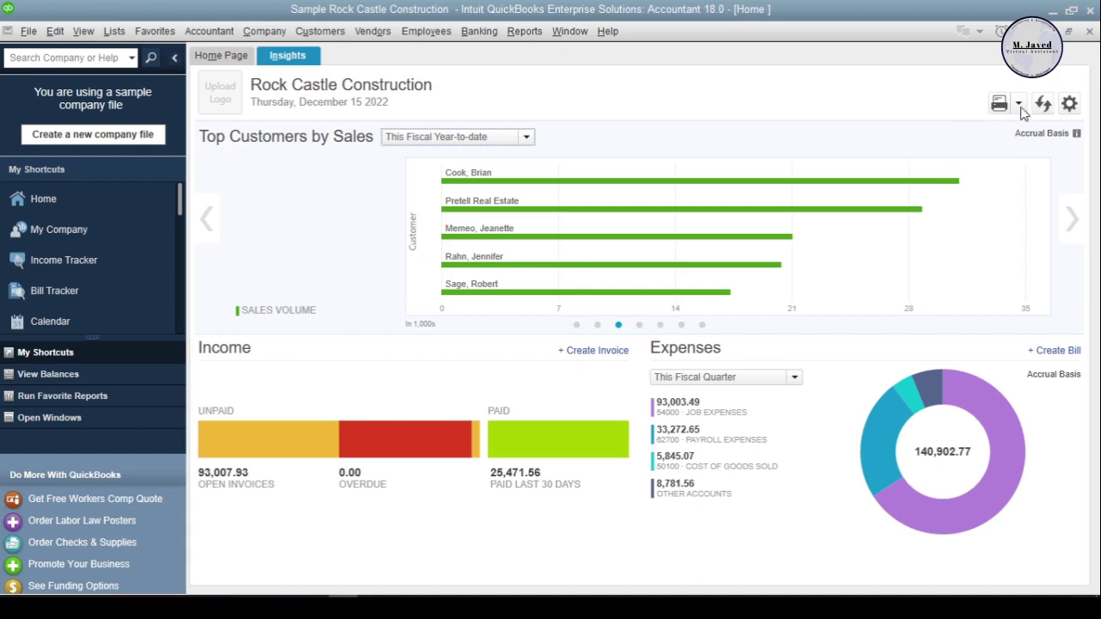
Step: Examine which charts can be chosen for display on the Insights dashboard and leave the selection as it is
click(1069, 105)
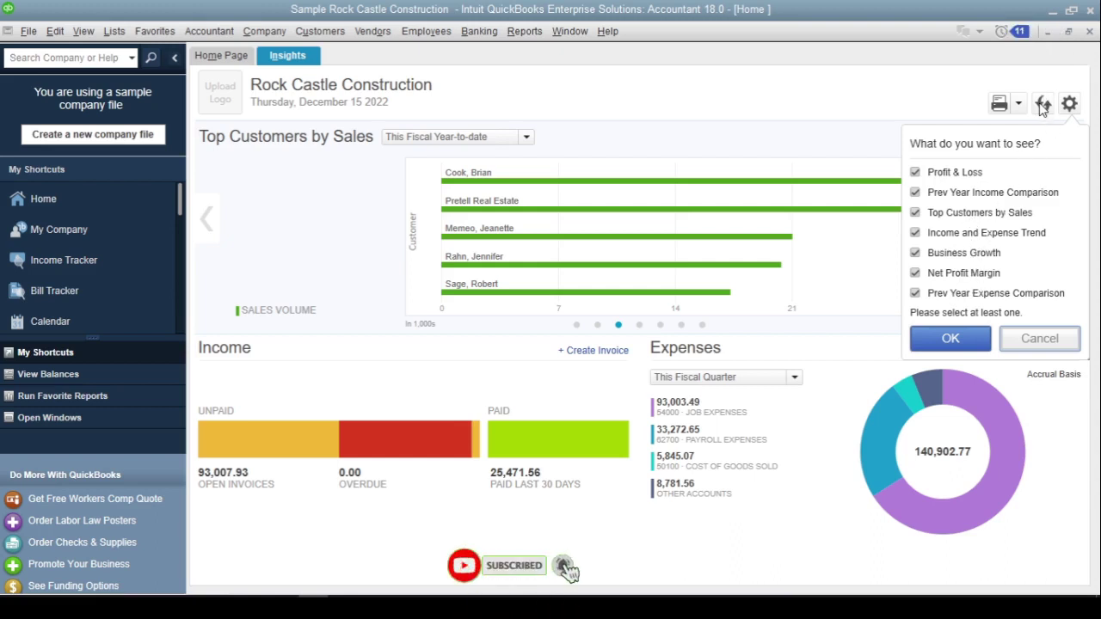
click(1069, 104)
click(1069, 105)
Step: Refresh the Insights dashboard data and check the available print and PDF output options
click(1043, 106)
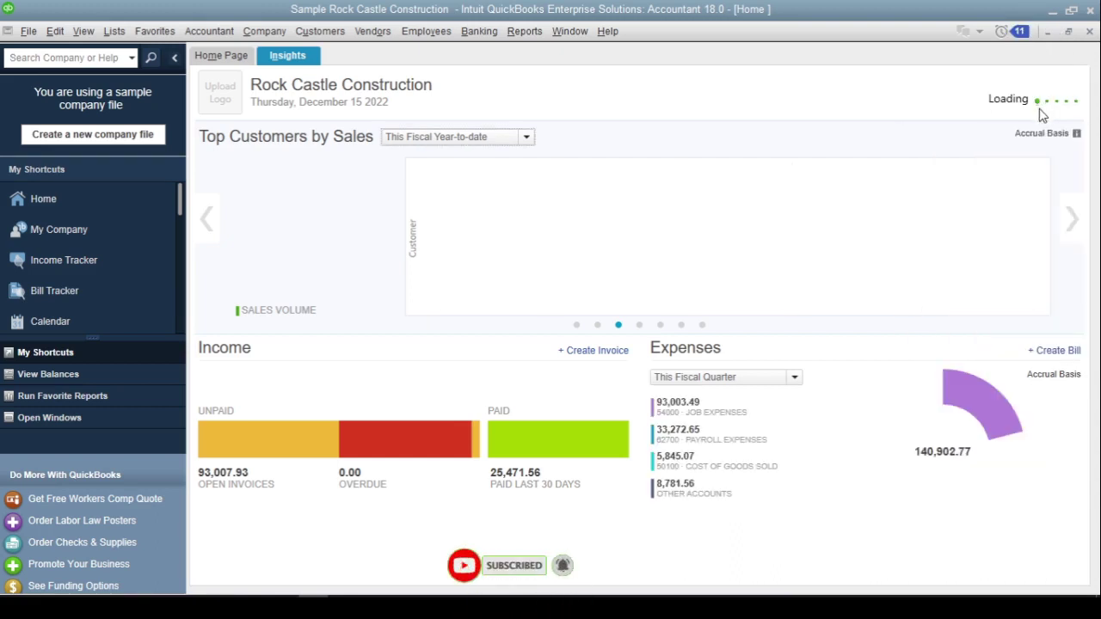
click(1018, 105)
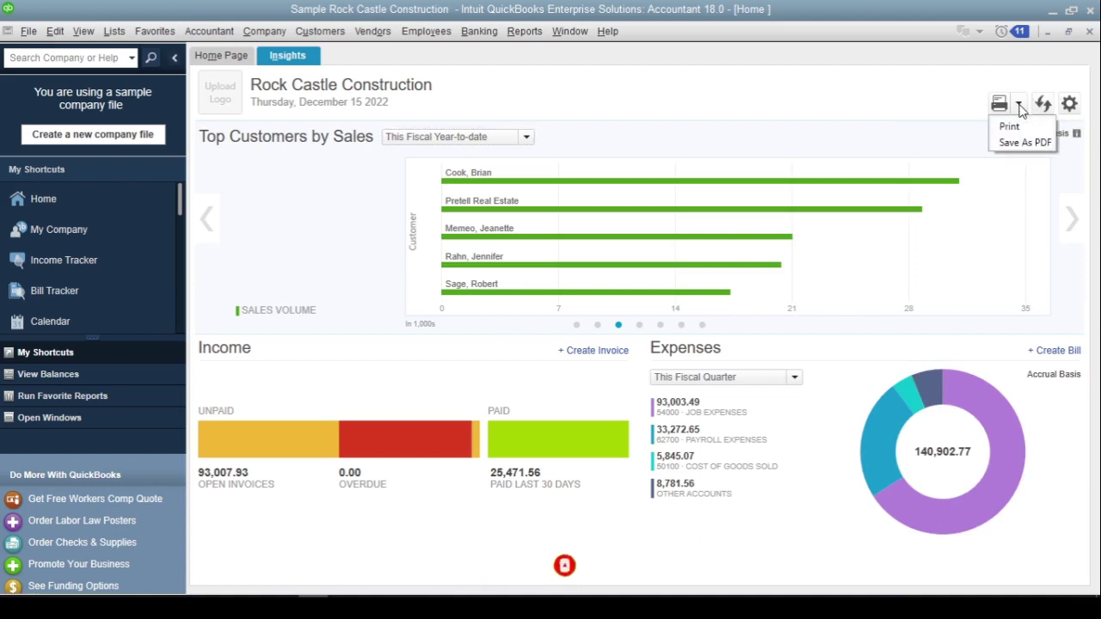
click(930, 138)
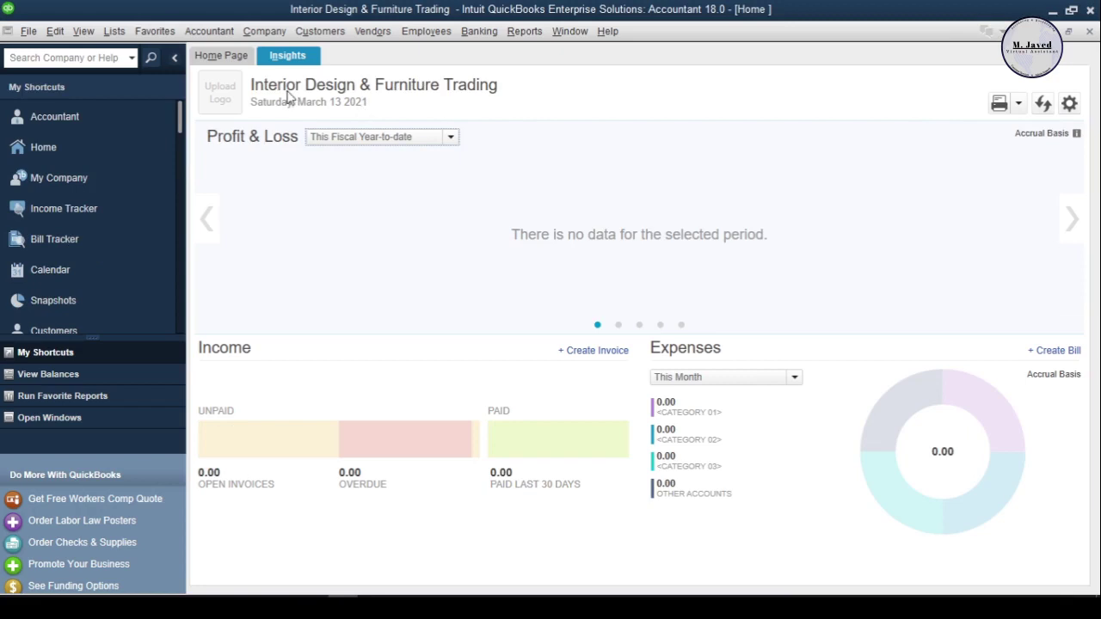
Step: Return to the Home Page of Interior Design & Furniture Trading and switch the Home window between maximized and restored size, leaving it restored
click(235, 57)
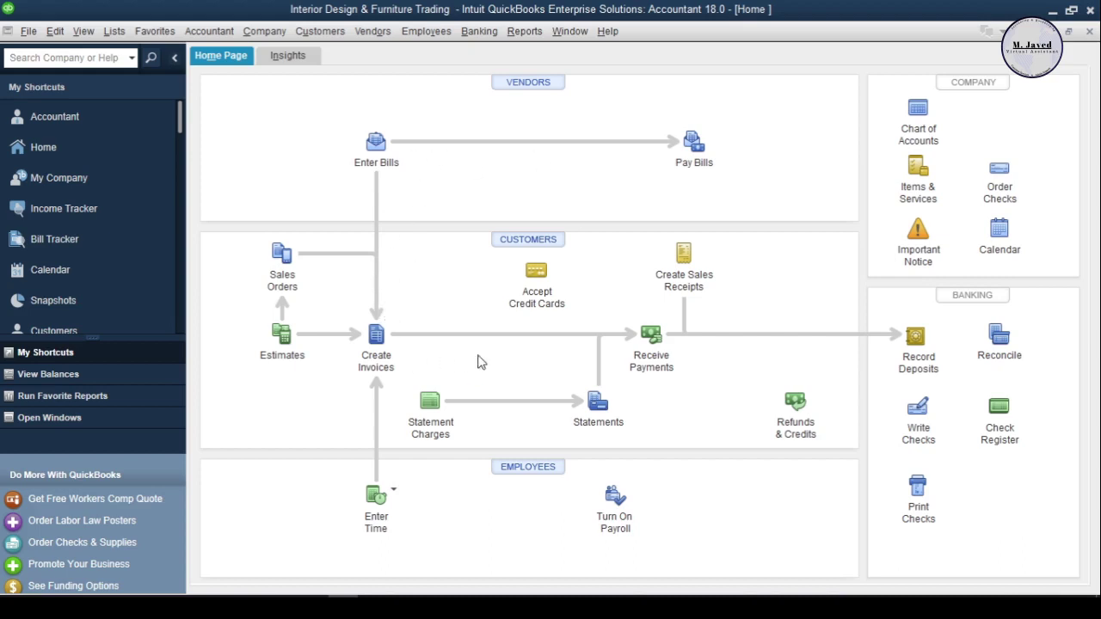
key(ctrl+F5)
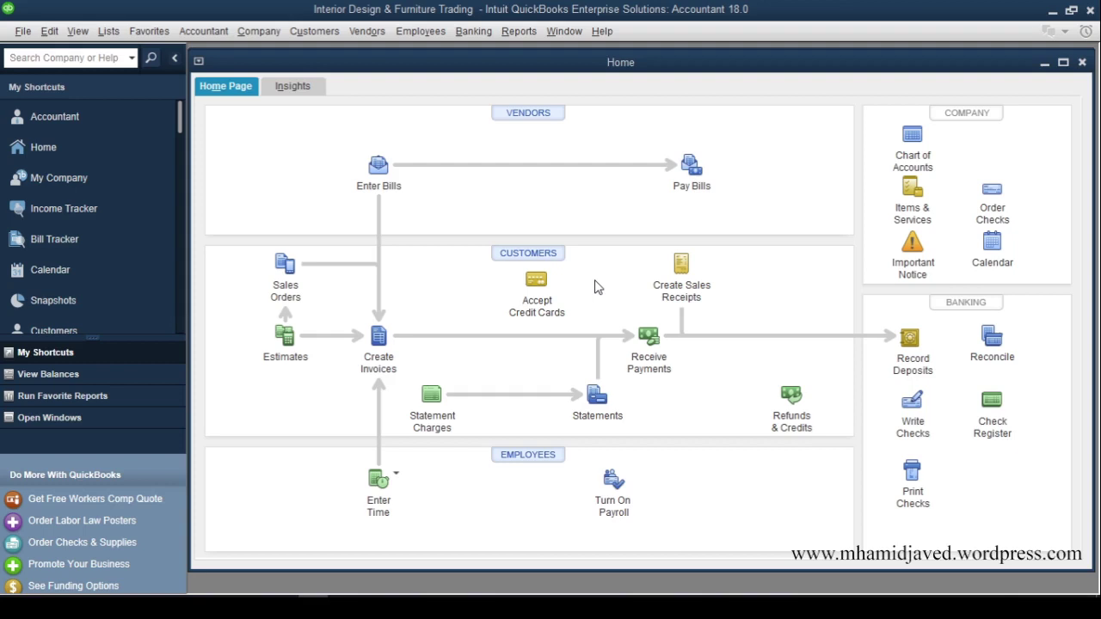
key(ctrl+F10)
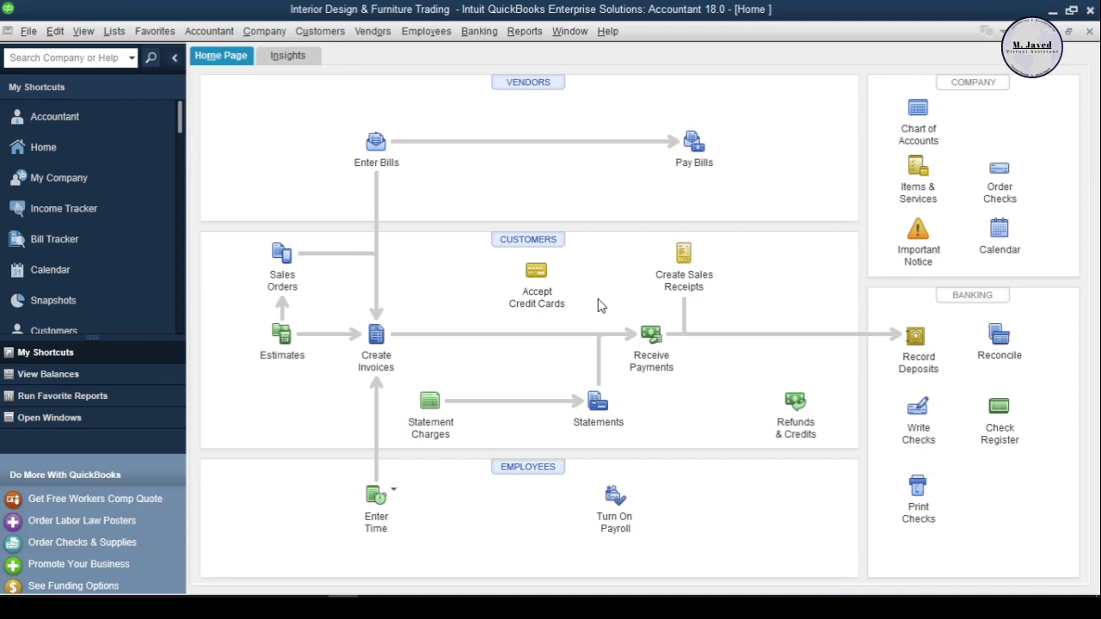
key(ctrl+F5)
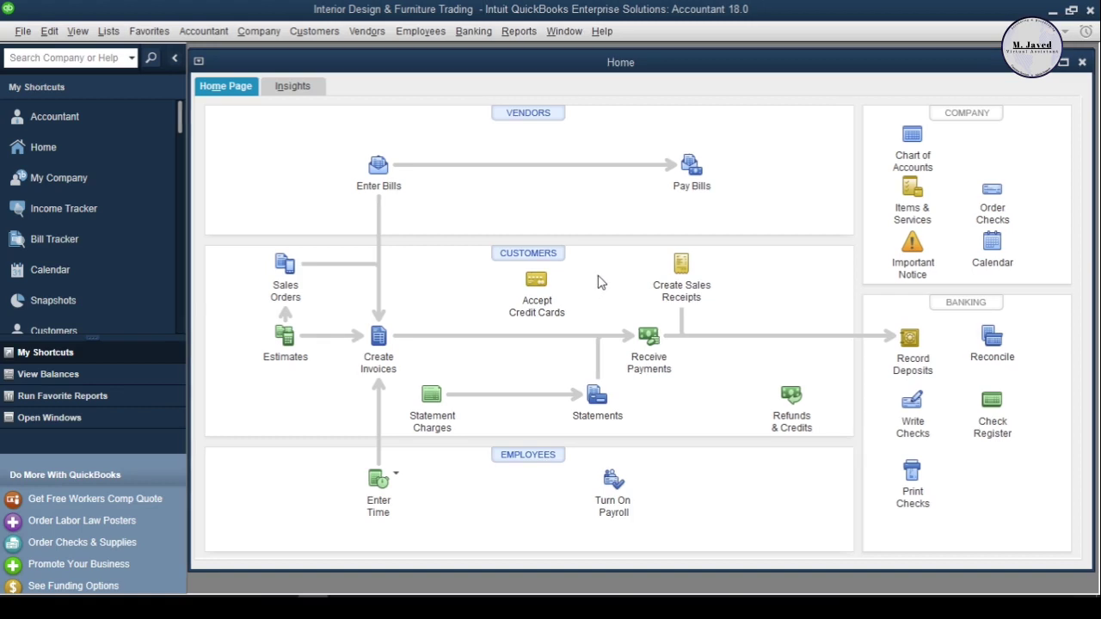
Step: View the Customer Center from the home page's Customers heading and again from the main Customers commands, closing it each time
click(516, 262)
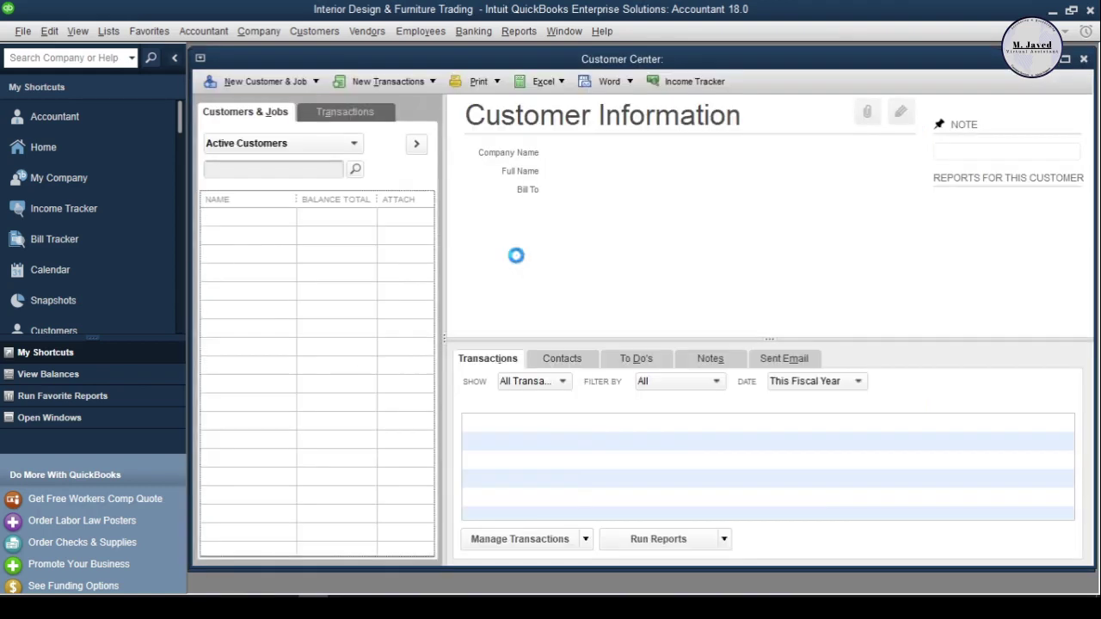
click(1084, 60)
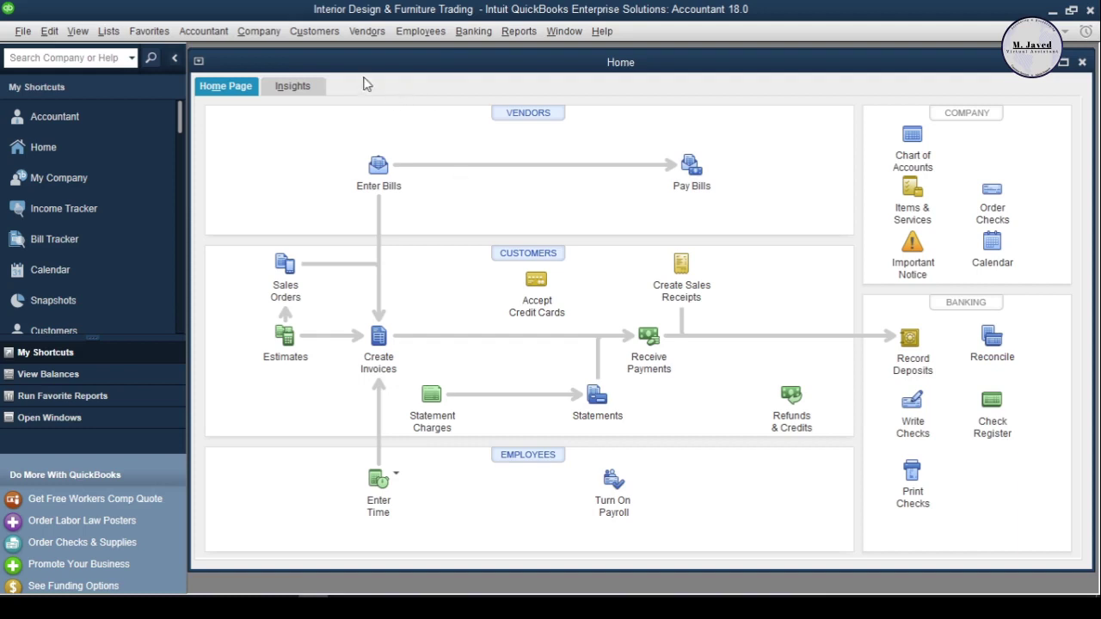
click(314, 35)
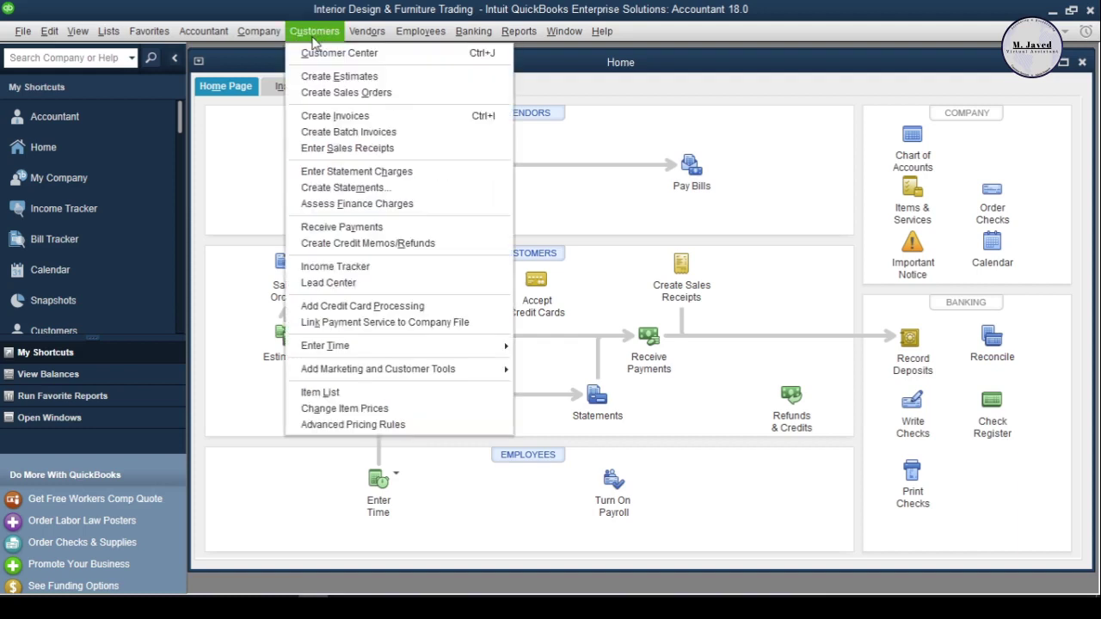
click(409, 57)
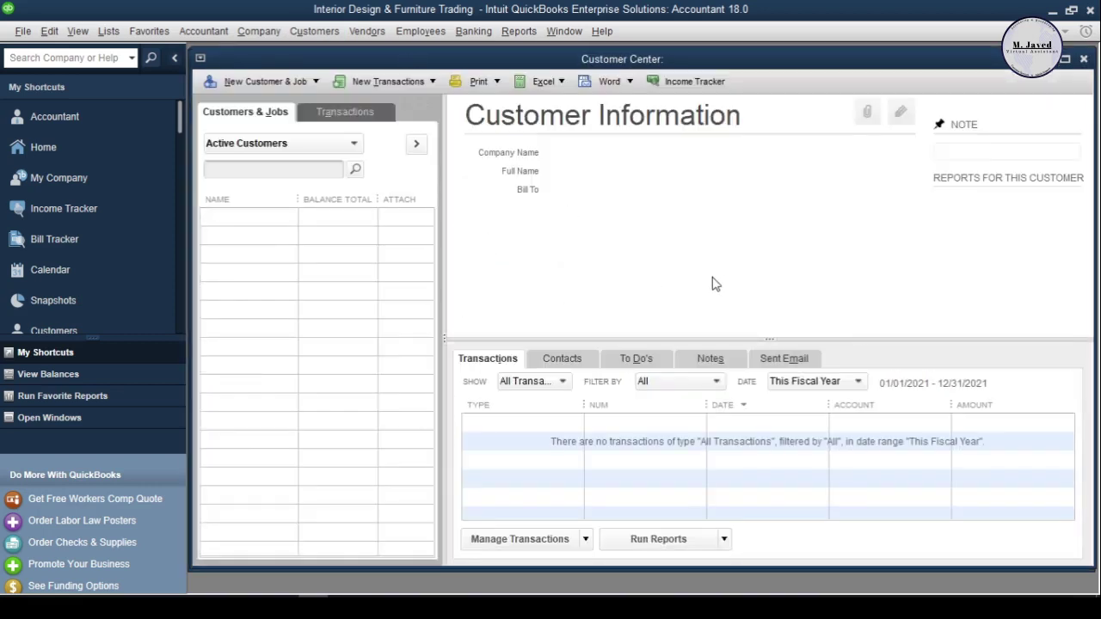
click(1083, 60)
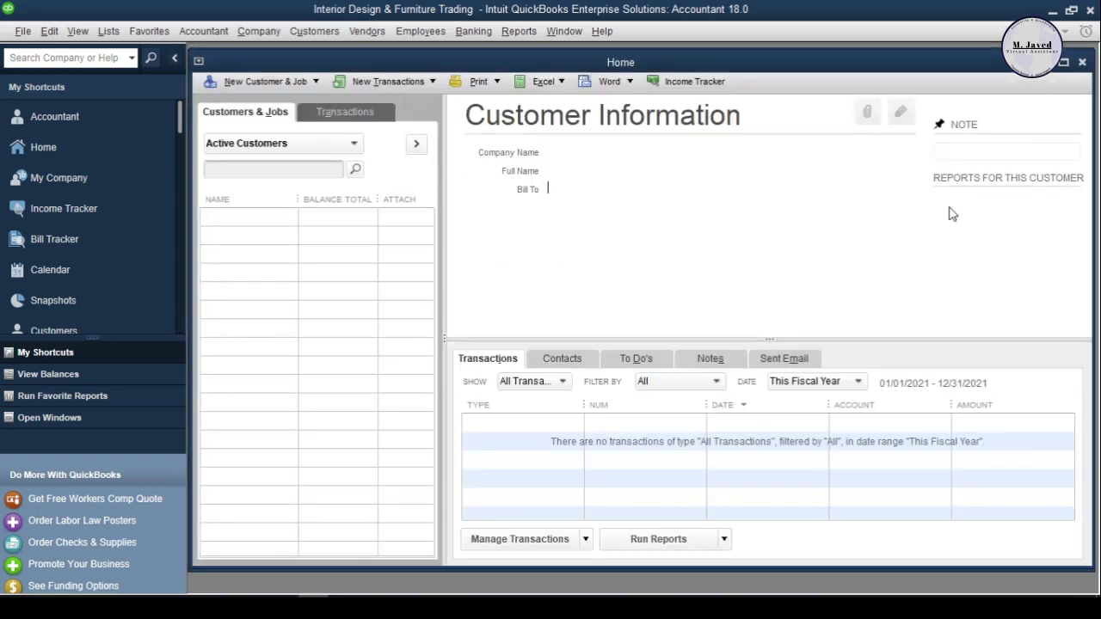